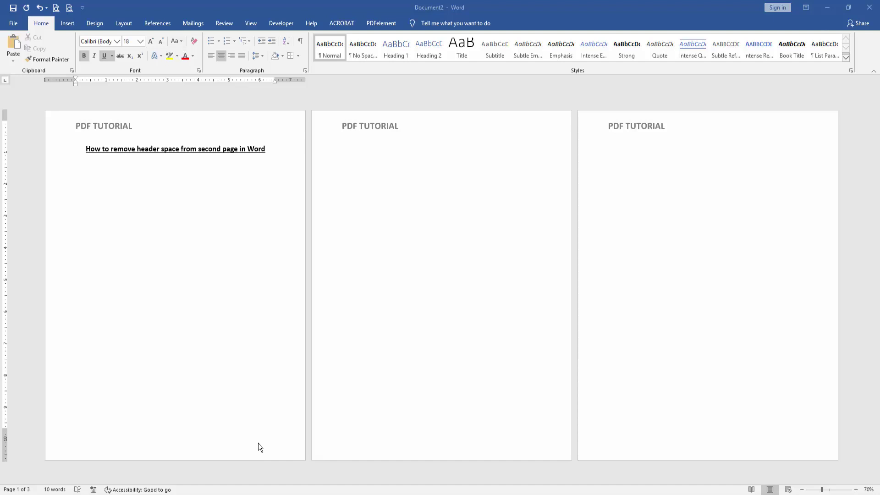
- Add a new line after the title and insert a Next Page section break
click(110, 202)
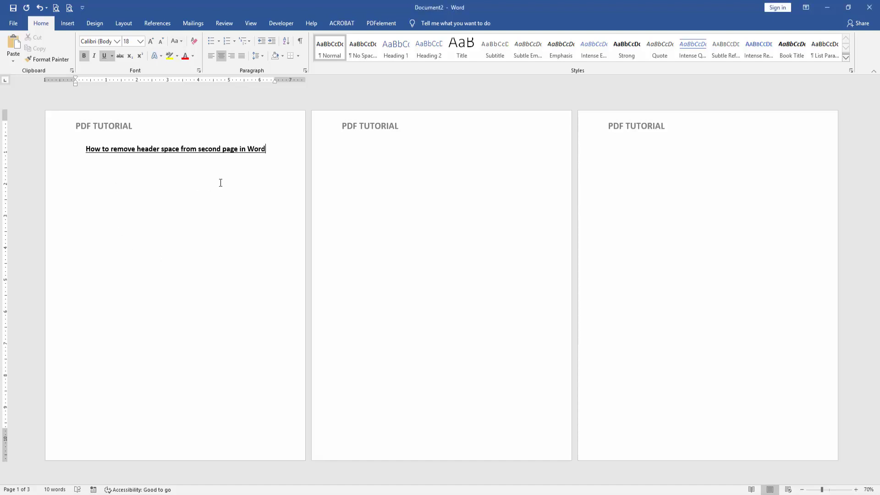
key(ctrl+l)
click(125, 25)
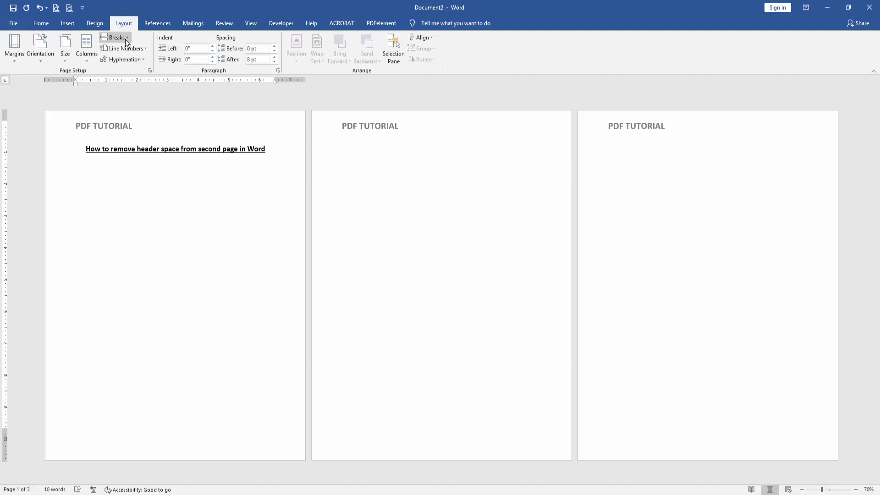
click(125, 39)
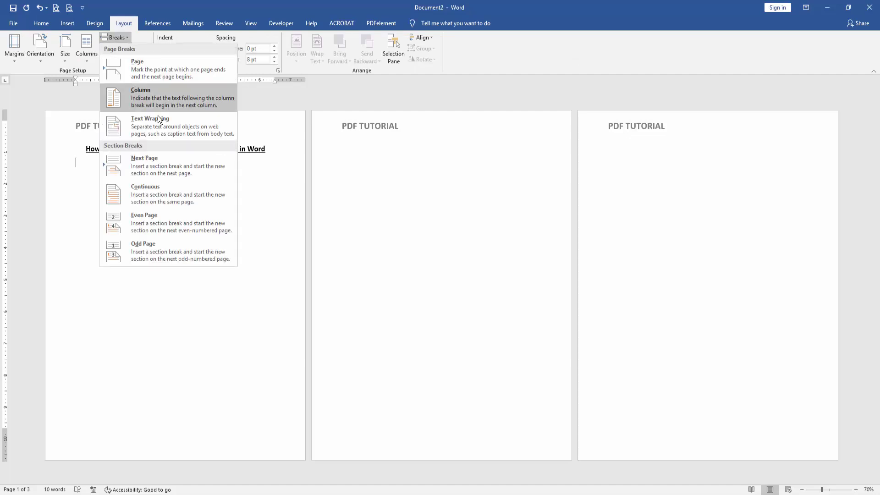
click(160, 161)
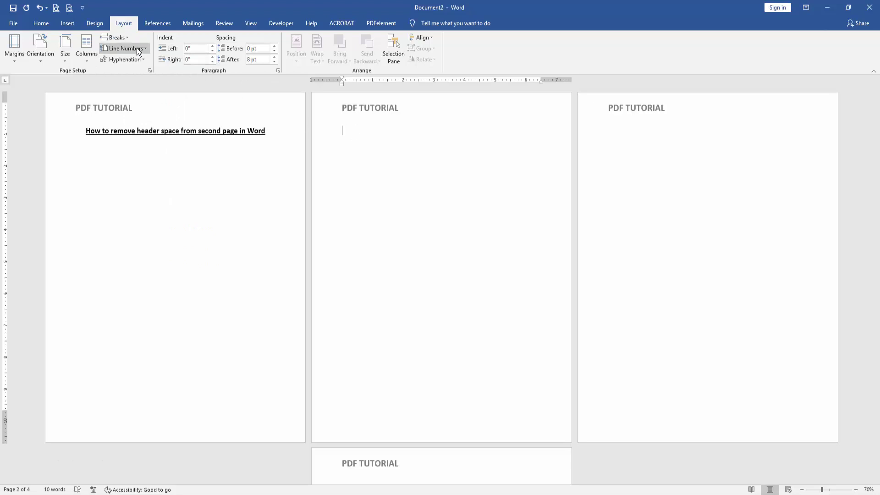
- Insert a second Next Page section break and place the cursor on page 2
click(118, 38)
click(142, 158)
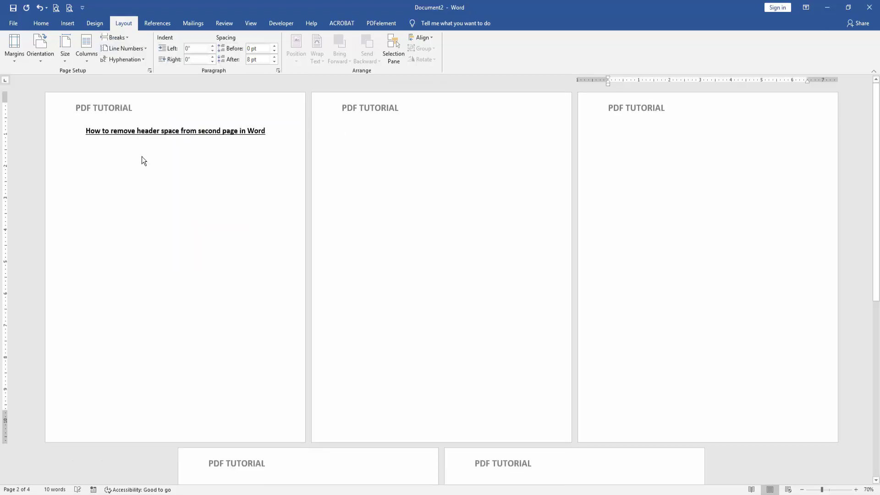
click(352, 134)
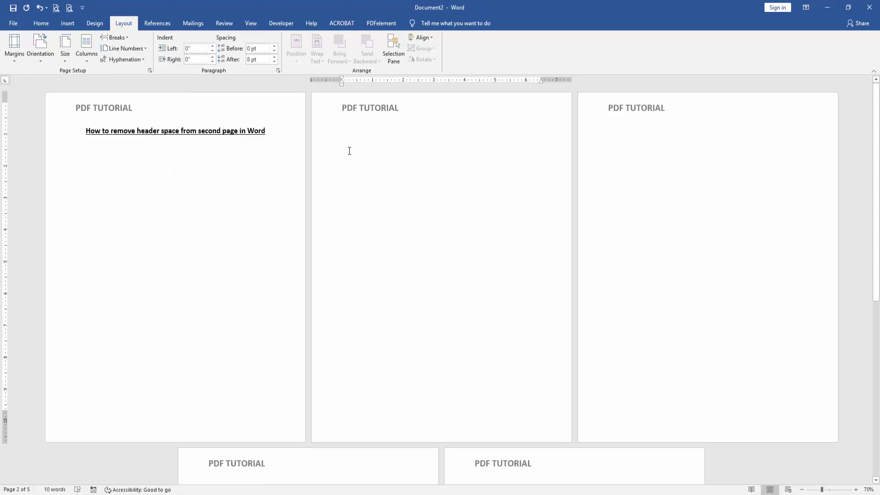
- Open page 2's PDF TUTORIAL header and set Header from Top to 0"
double_click(371, 106)
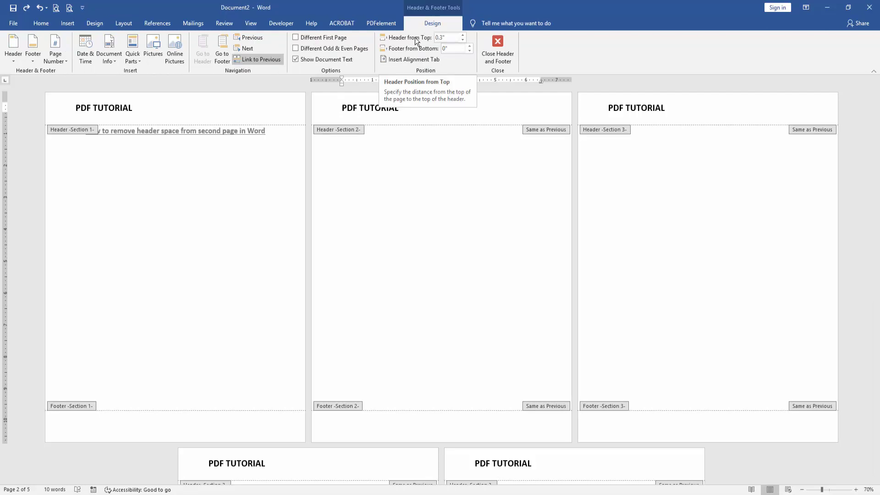
click(465, 42)
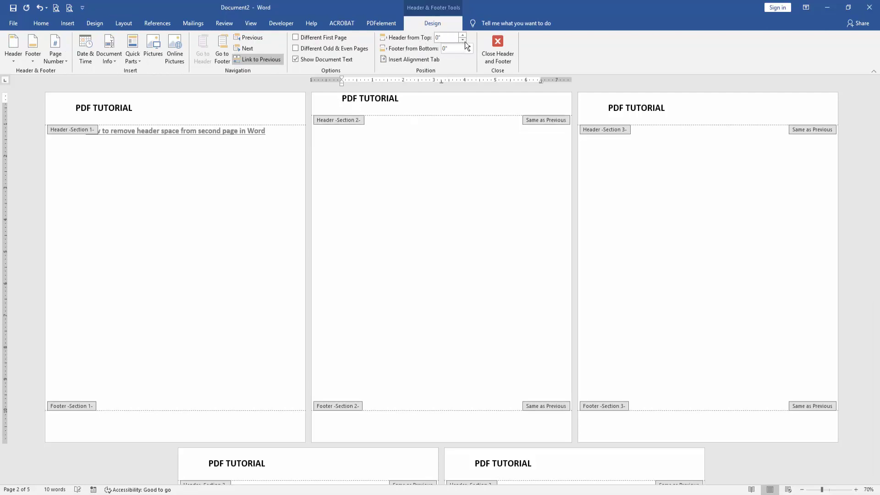
- Close Header and Footer editing, leaving page 2's header higher than the others
click(498, 53)
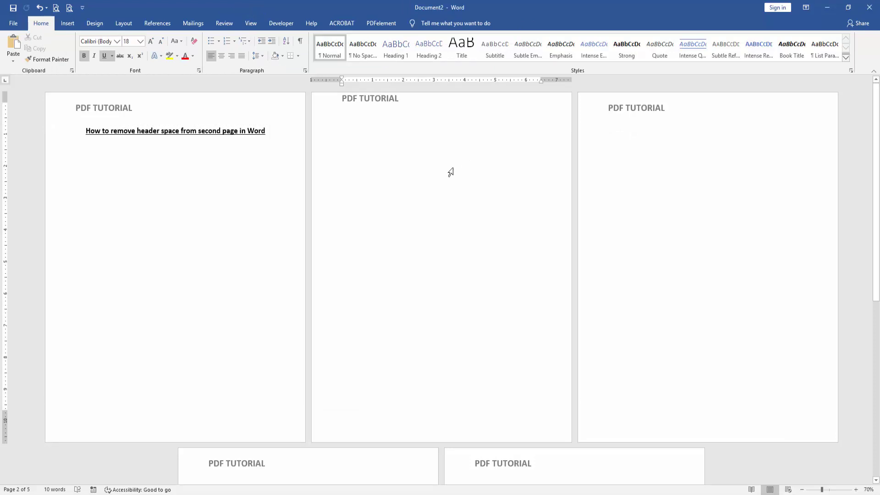
ctrl+scroll(453, 168, down, 3)
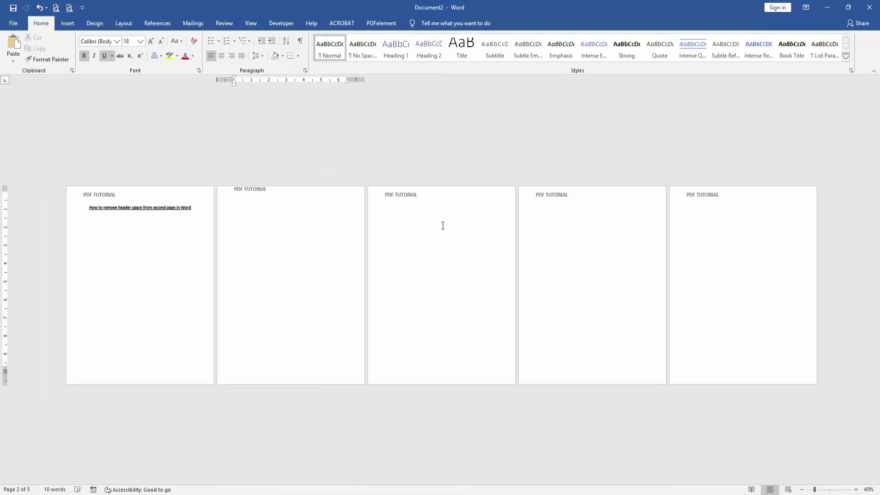